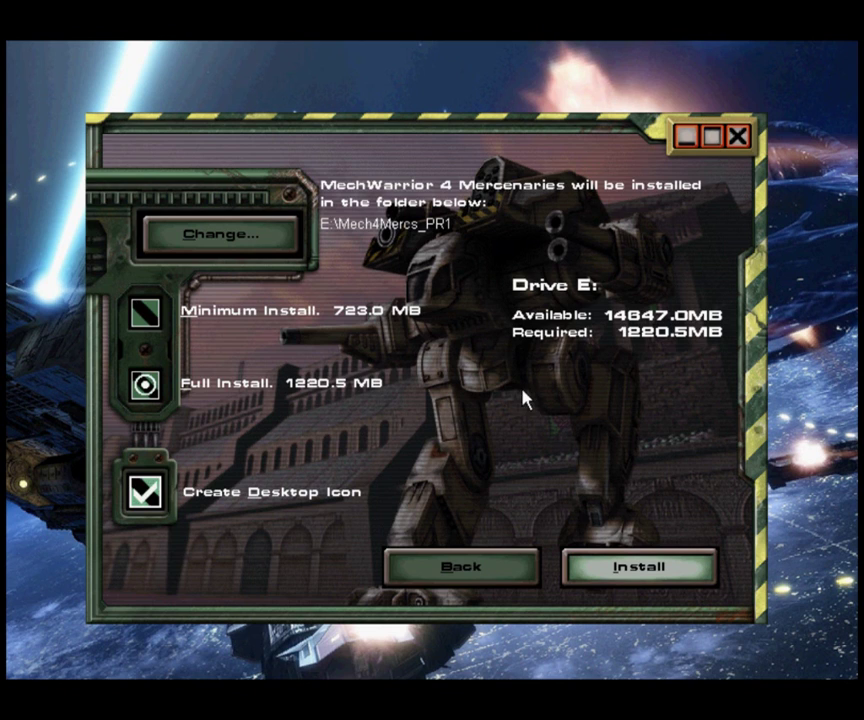
Begin the full 1220.5 MB install to E:\Mech4Mercs_PR1 with a desktop icon.
left_click(641, 572)
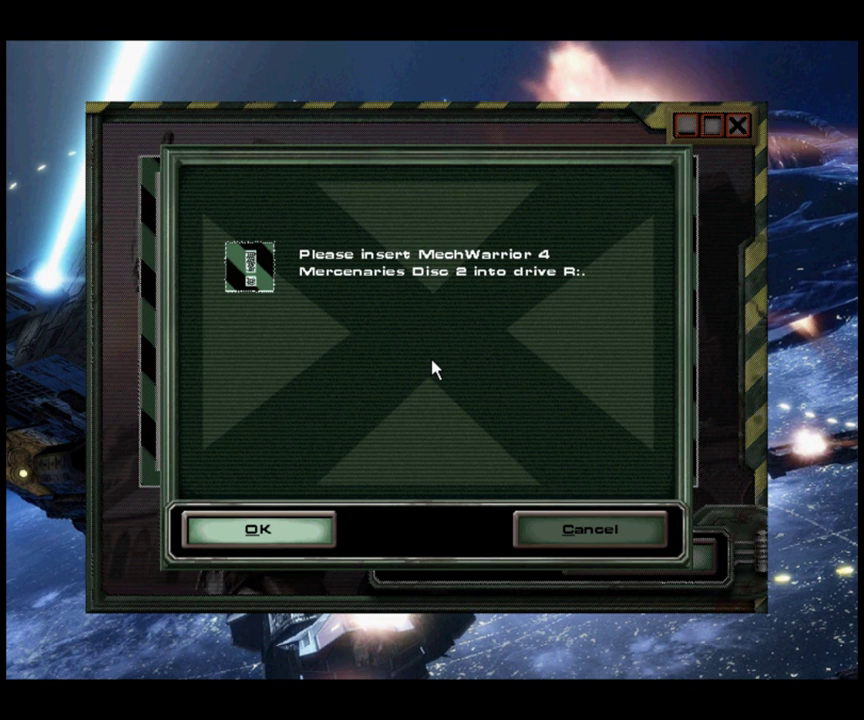
Confirm Disc 2 is in drive R: so file copying resumes.
key("Return")
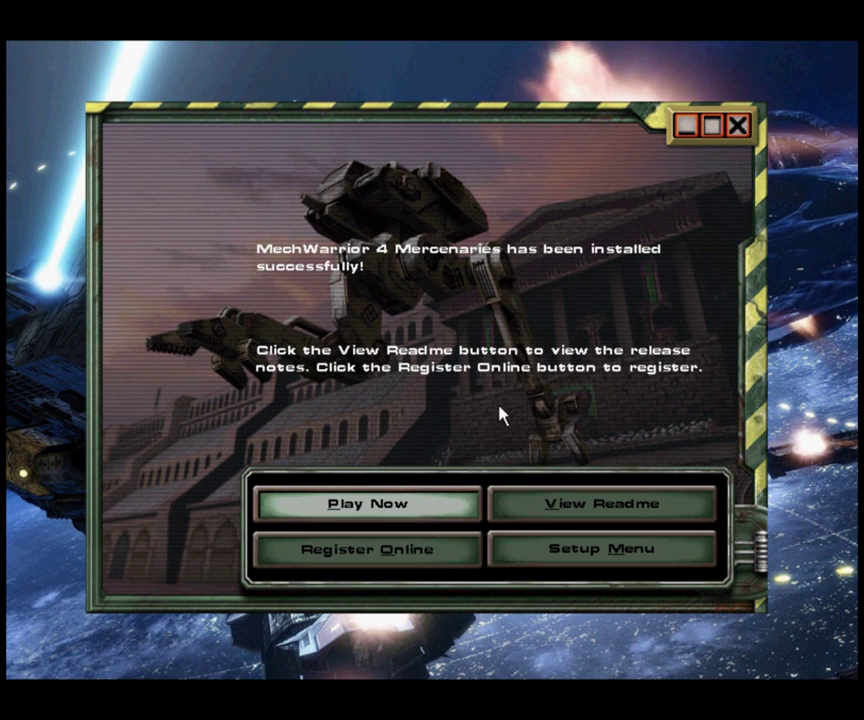
Close the finished MechWarrior 4 Mercenaries installer.
left_click(738, 128)
Run mercpr1.exe and confirm patching MechWarrior 4: Mercenaries with Point Release 1.
double_click(254, 218)
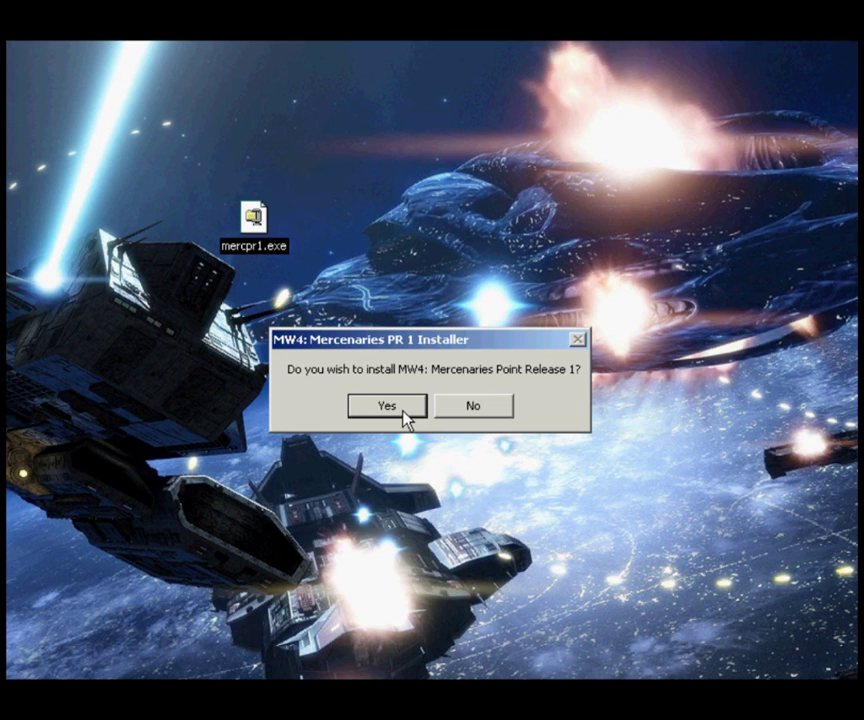
left_click(404, 414)
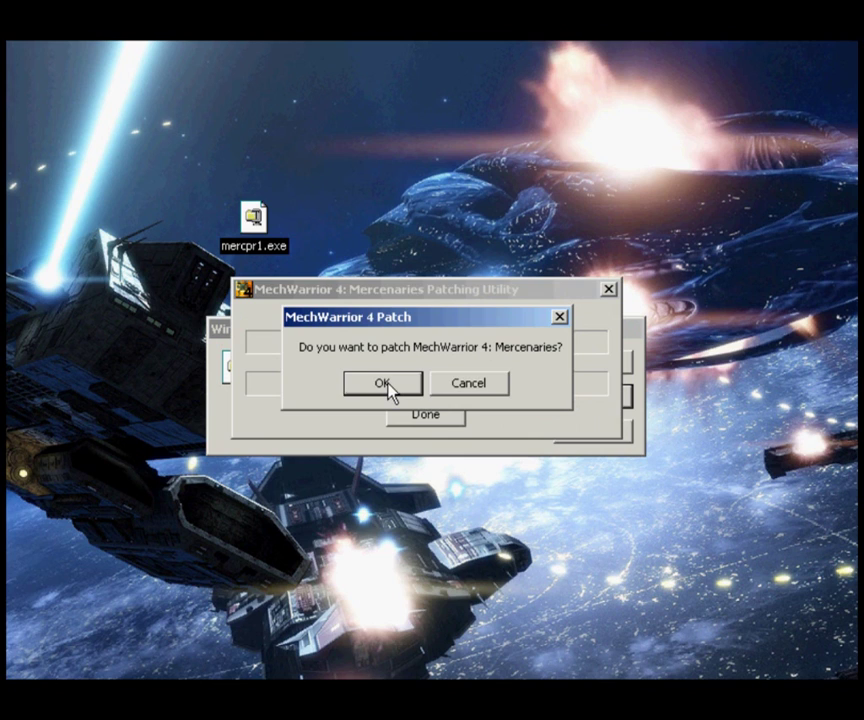
left_click(384, 385)
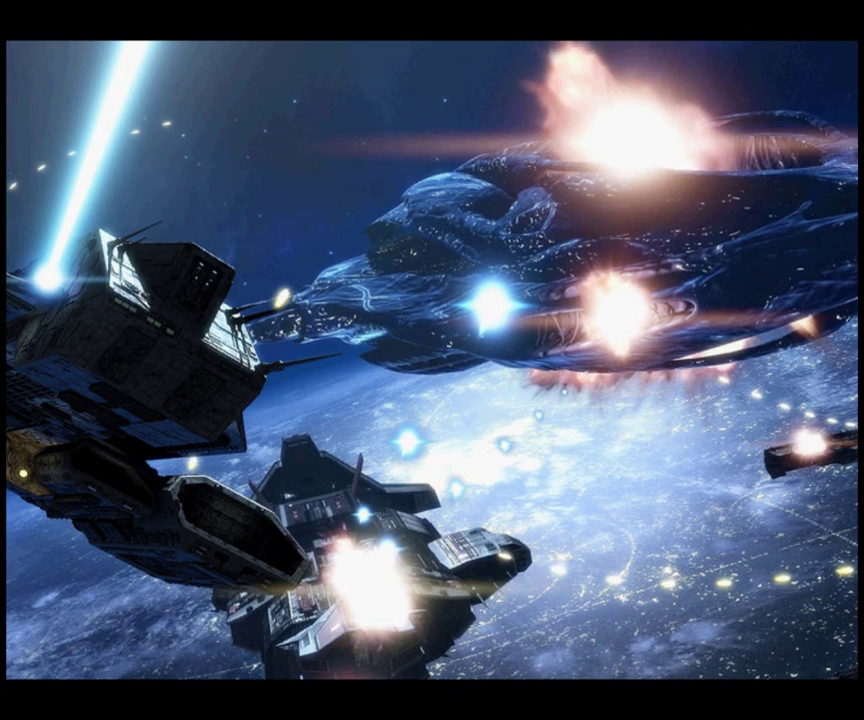
Extract mekpak302a(pr1)-wnp.zip into a mekpak302a(pr1)-wnp desktop folder and move the folder aside.
left_click_drag(60, 345, 282, 222)
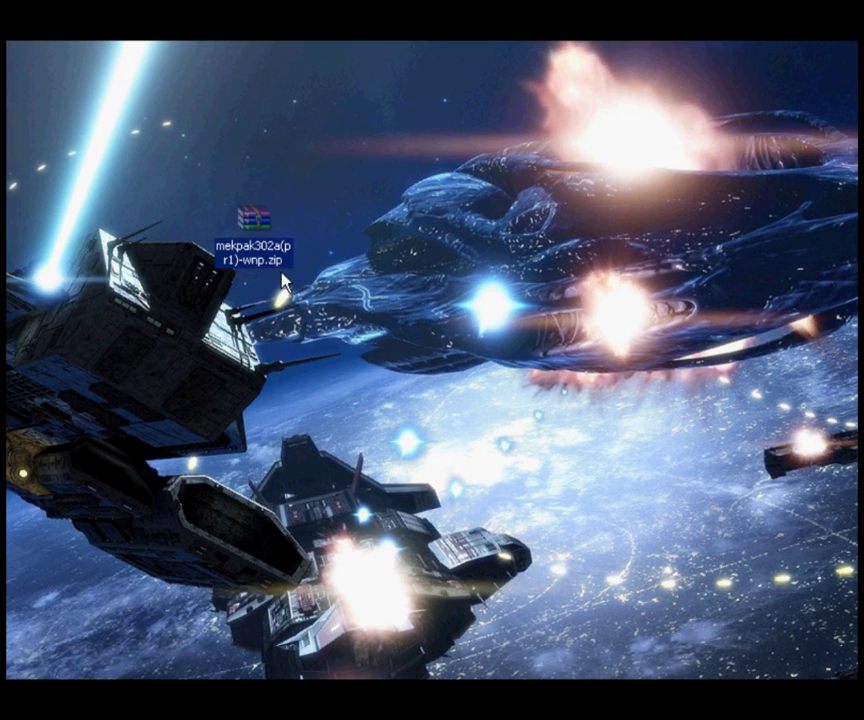
mouse_move(252, 232)
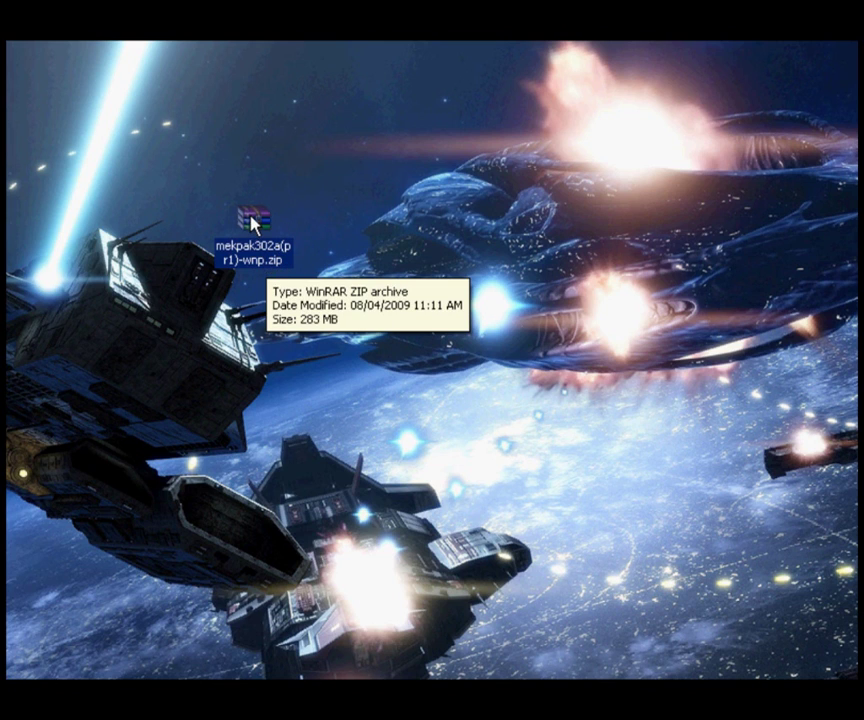
right_click(251, 220)
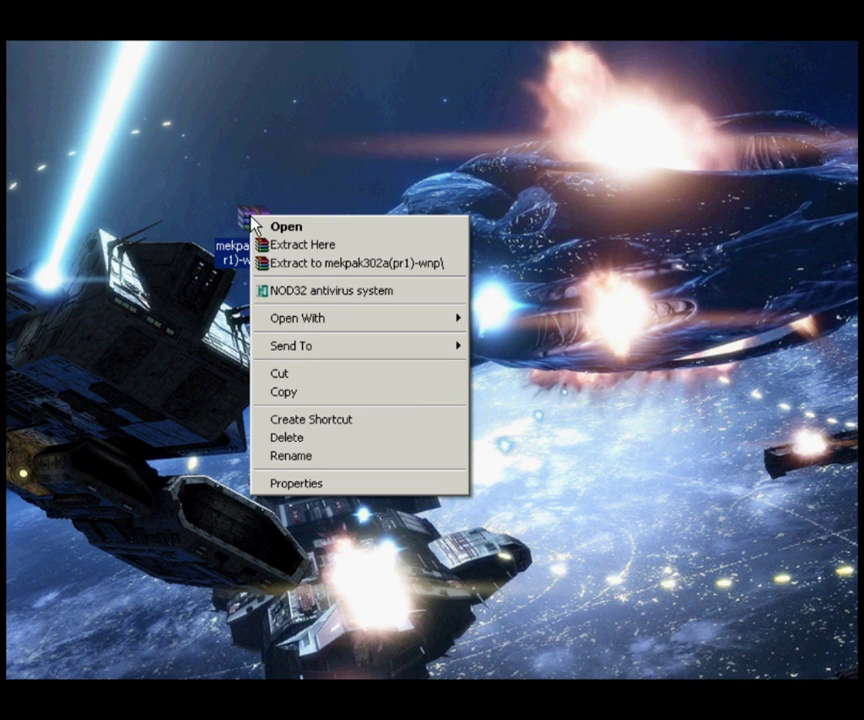
left_click(305, 266)
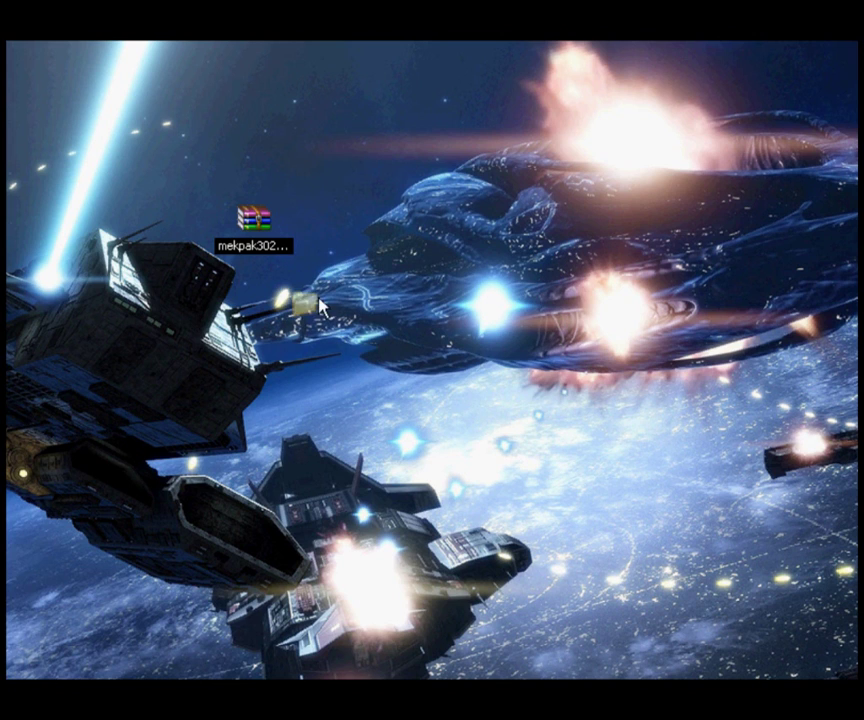
left_click_drag(318, 305, 440, 284)
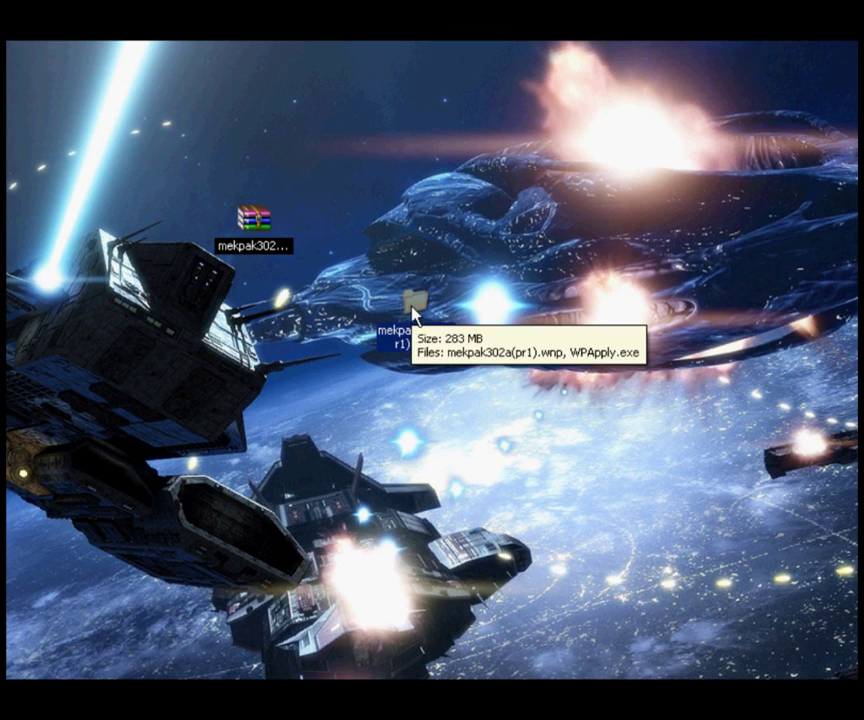
Delete the mekpak302a zip from the desktop and move the extracted folder into its spot.
mouse_move(257, 218)
left_mouse_down()
mouse_move(253, 230)
mouse_move(256, 222)
left_mouse_up()
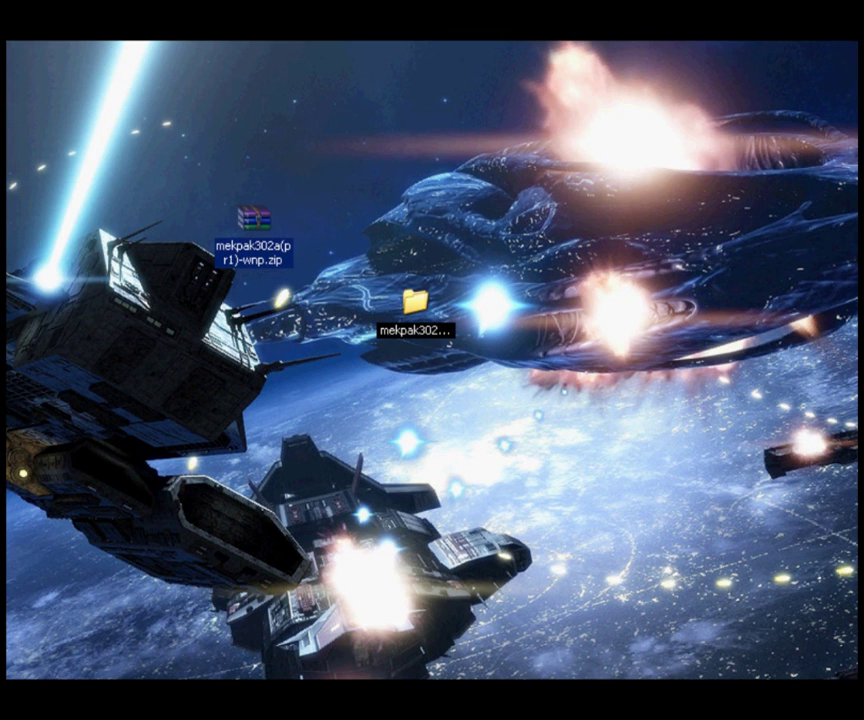
key("Delete")
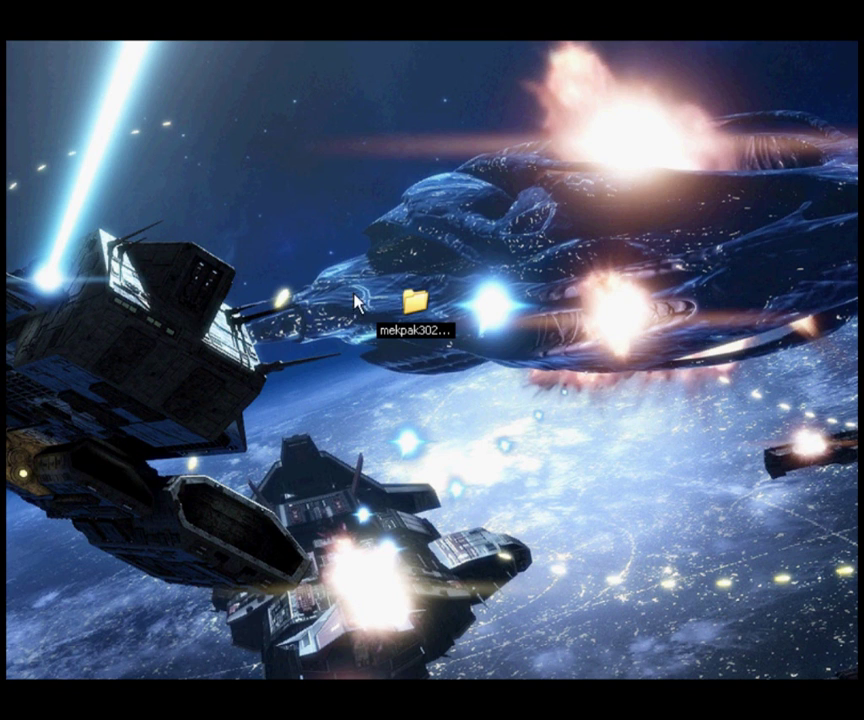
left_click_drag(411, 299, 250, 219)
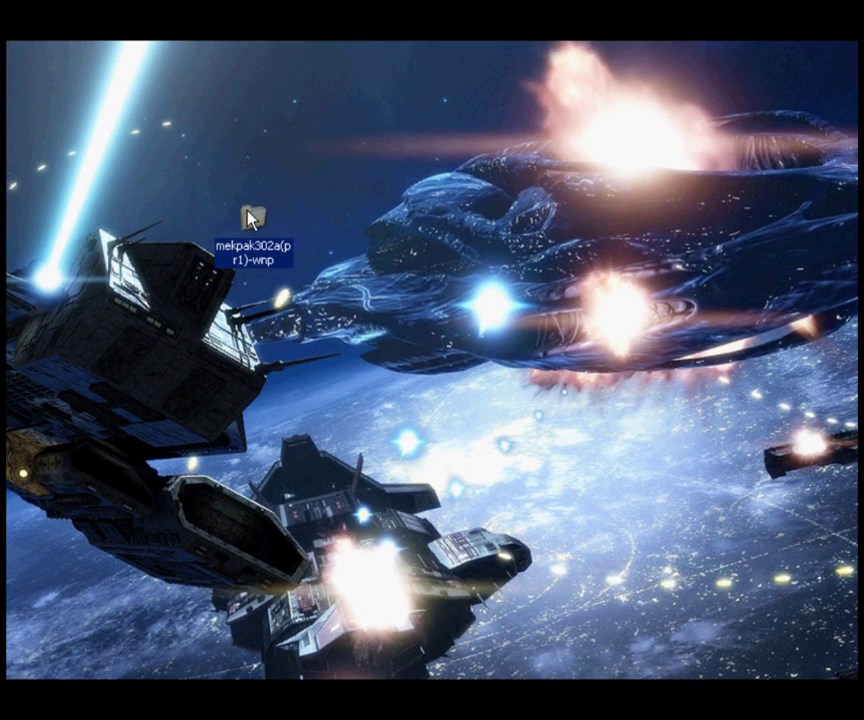
Open the mekpak302a(pr1)-wnp folder maximized and launch WPApply.exe.
double_click(252, 218)
double_click(239, 40)
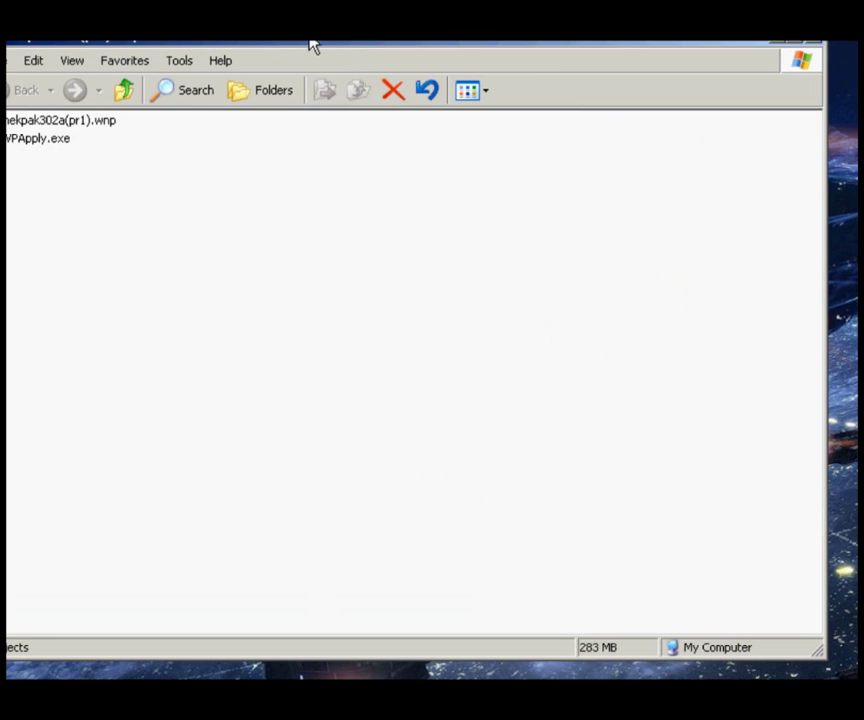
left_click_drag(314, 42, 379, 70)
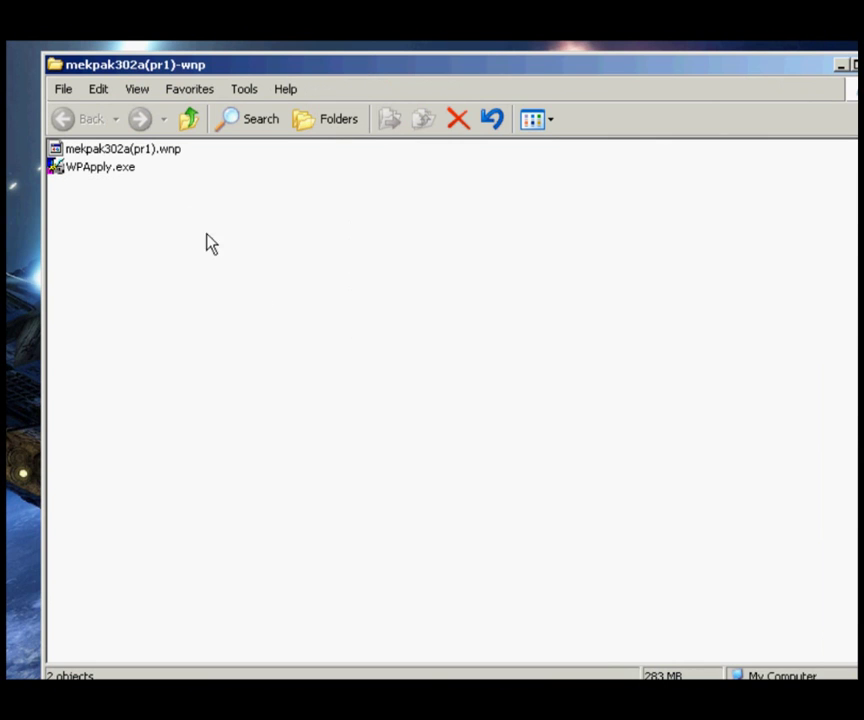
mouse_move(95, 177)
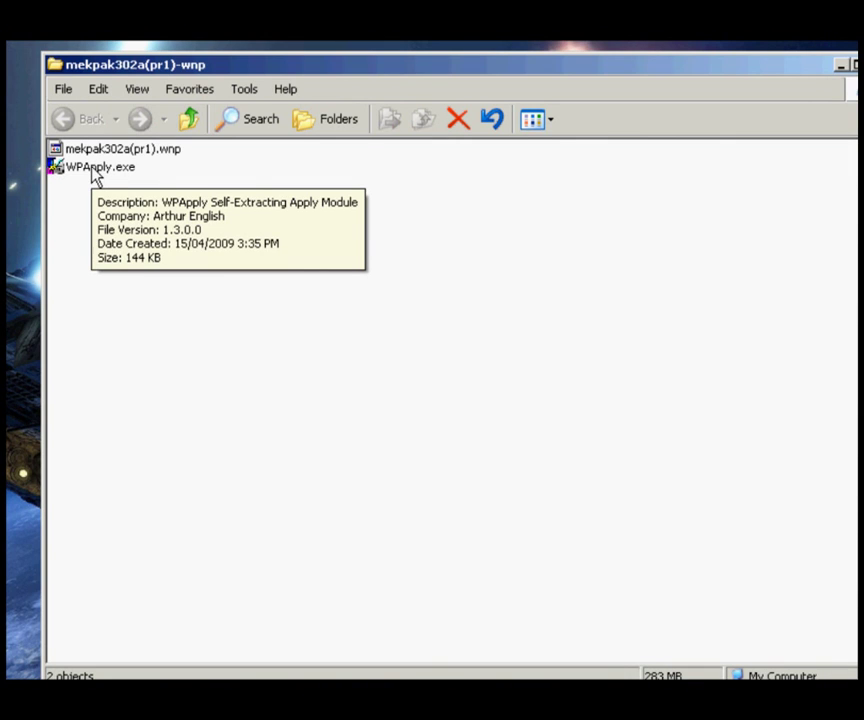
double_click(95, 177)
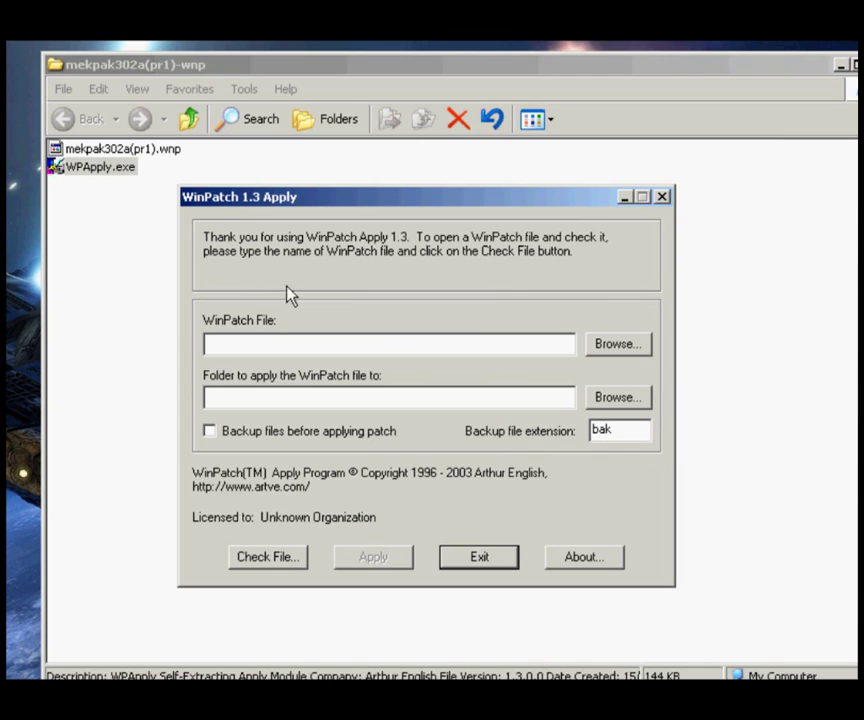
Select mekpak302a(pr1).wnp as the patch file and acknowledge the passed file check.
left_click(612, 345)
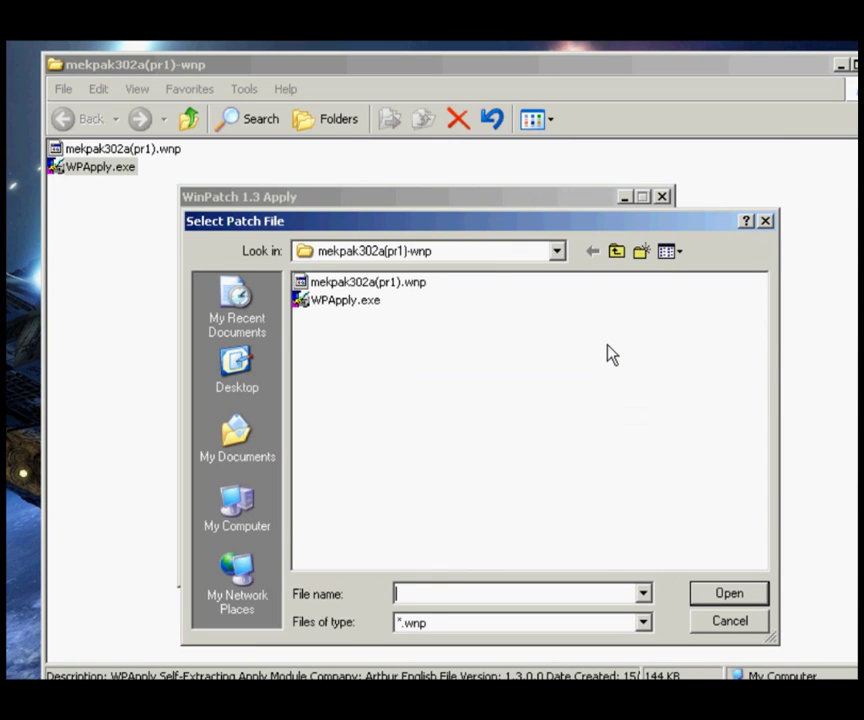
left_click(385, 287)
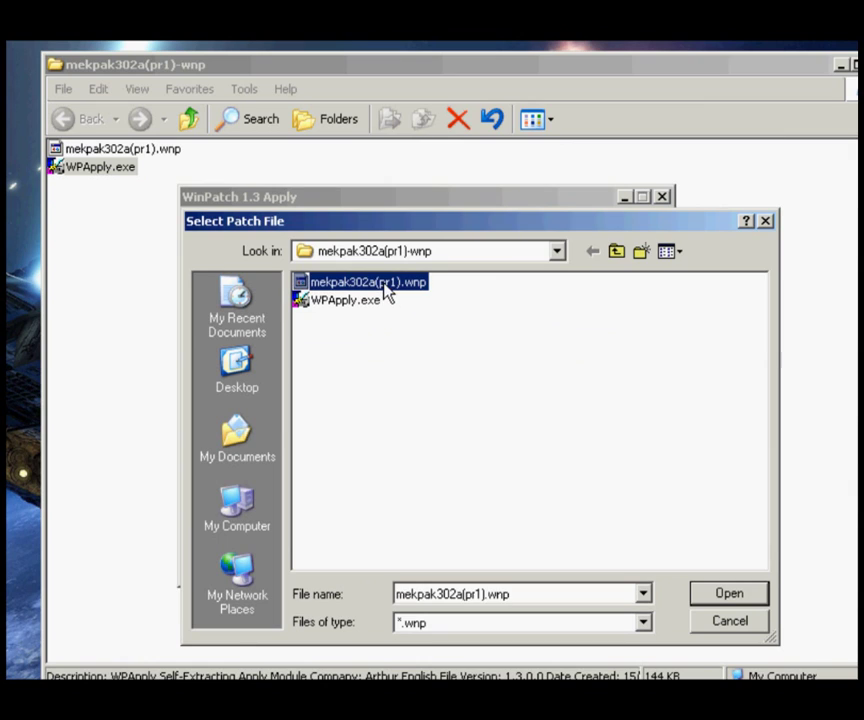
left_click(727, 594)
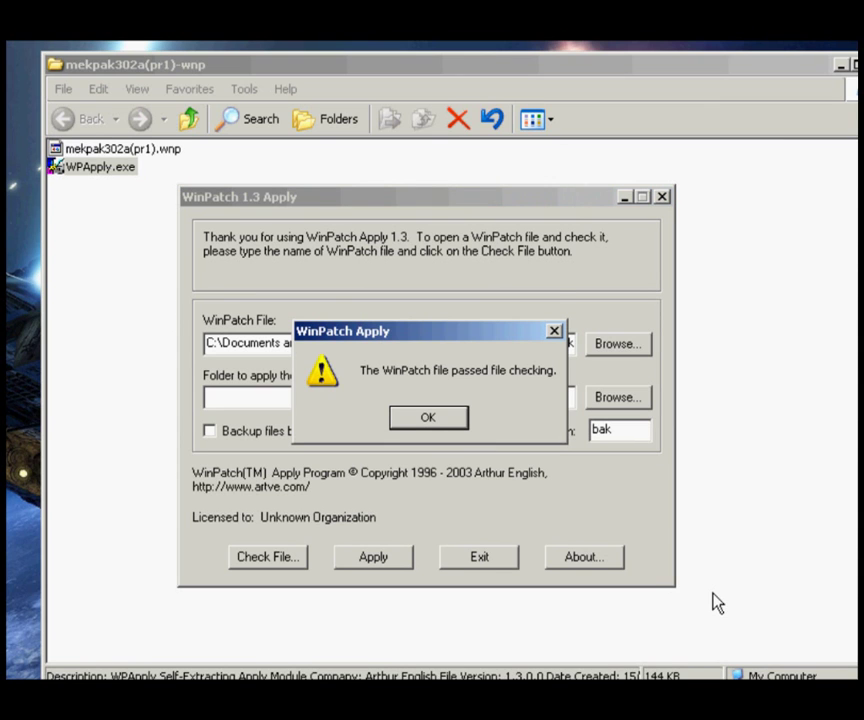
left_click(428, 420)
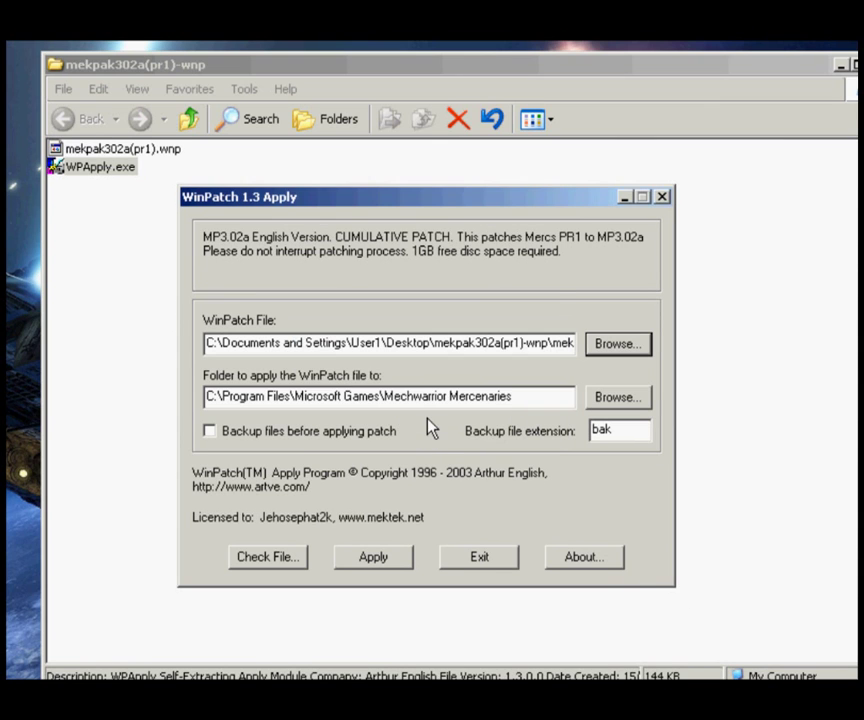
Target E:\Mech4Mercs_MP3 with backups before patching enabled, and start applying.
left_click(598, 401)
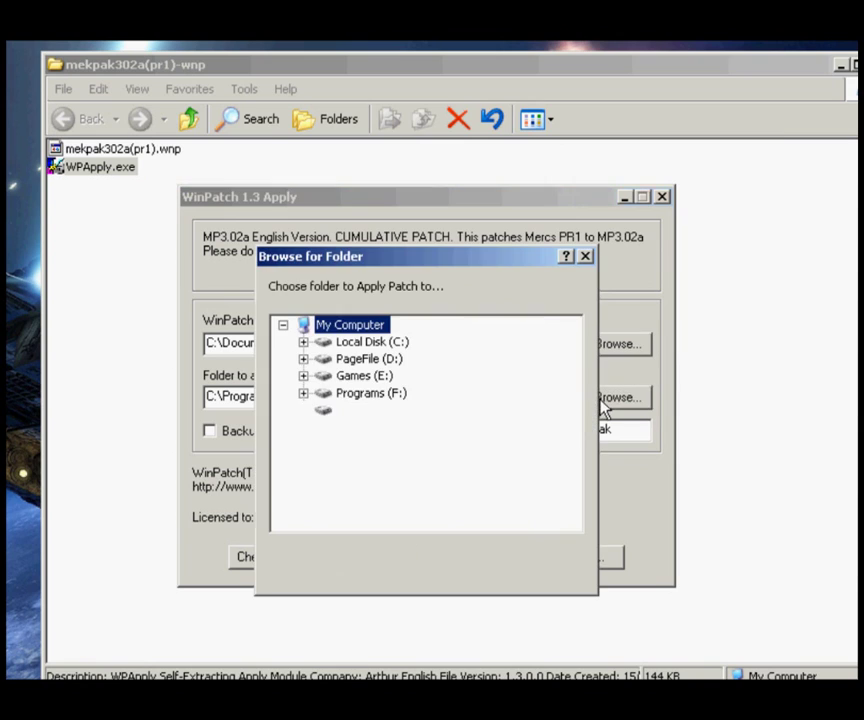
left_click(304, 376)
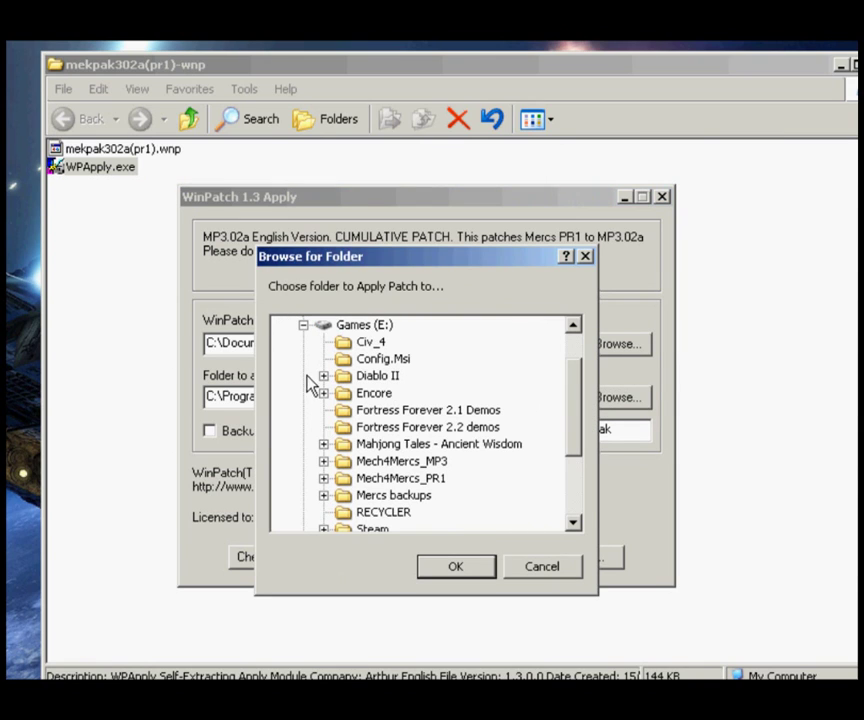
left_click(385, 462)
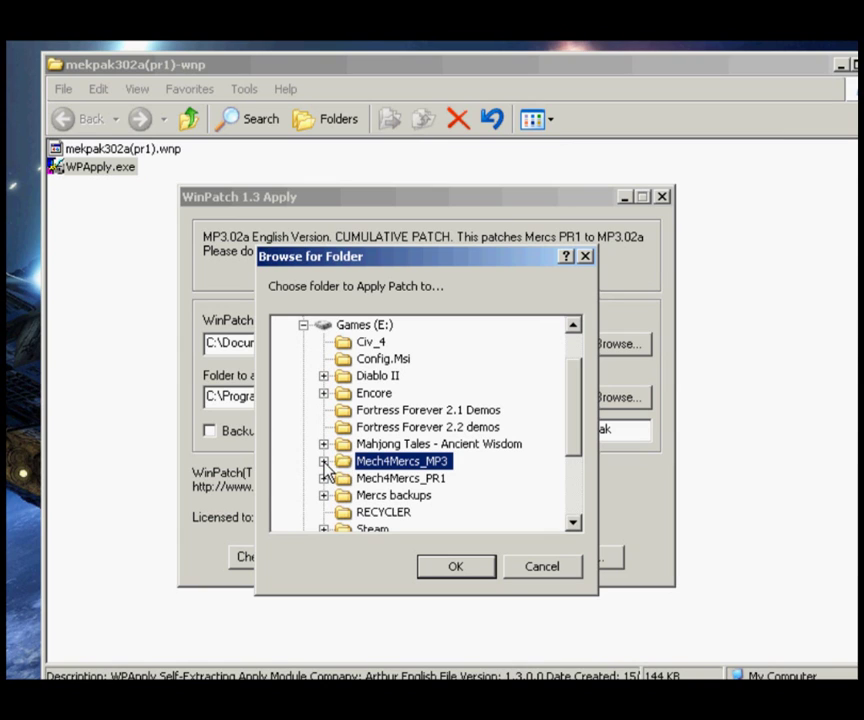
left_click(462, 572)
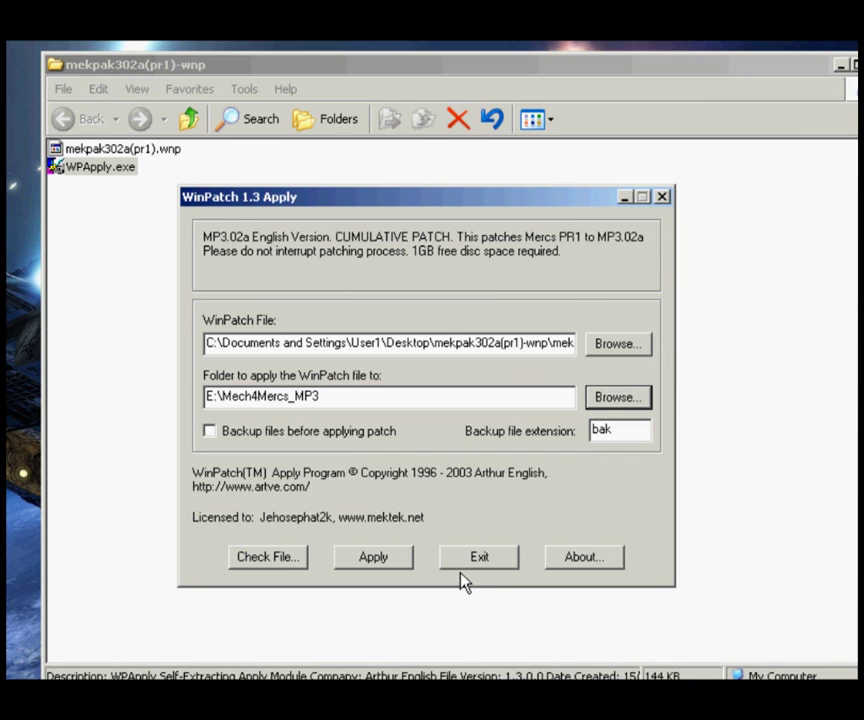
left_click(209, 432)
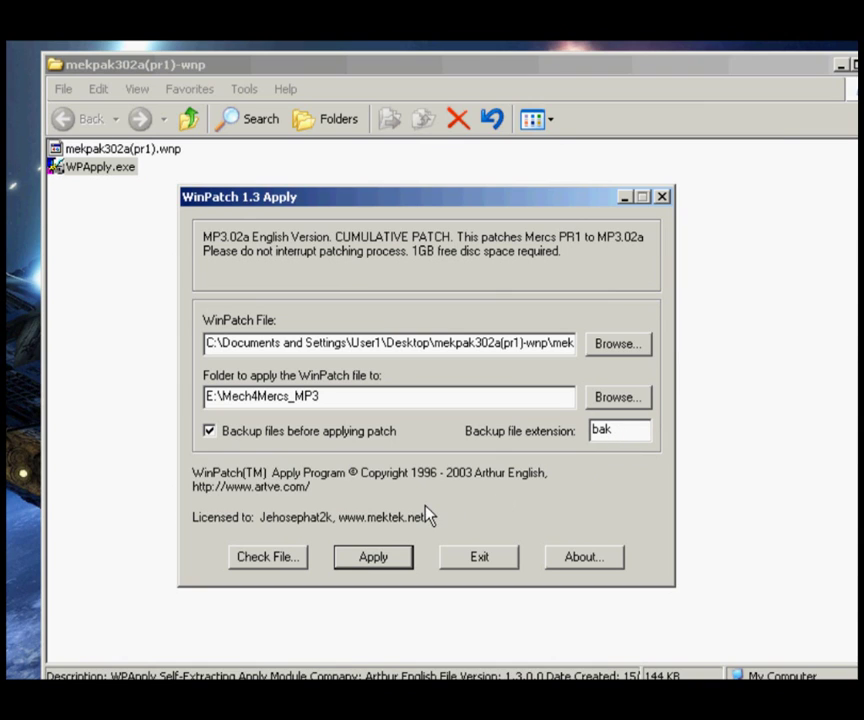
left_click(377, 566)
Apply the MP3.02a patch and dismiss the success message once all 709 files are patched.
left_click(373, 558)
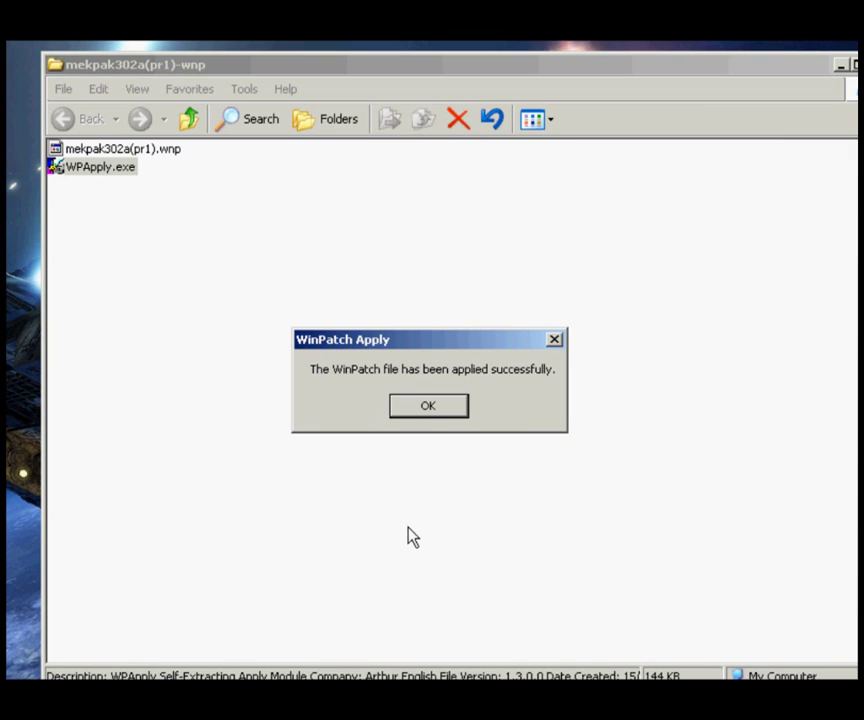
left_click(428, 405)
Close the patch folder, put mekpak302b(302a).exe on the desktop and run it without future prompts.
key("alt+F4")
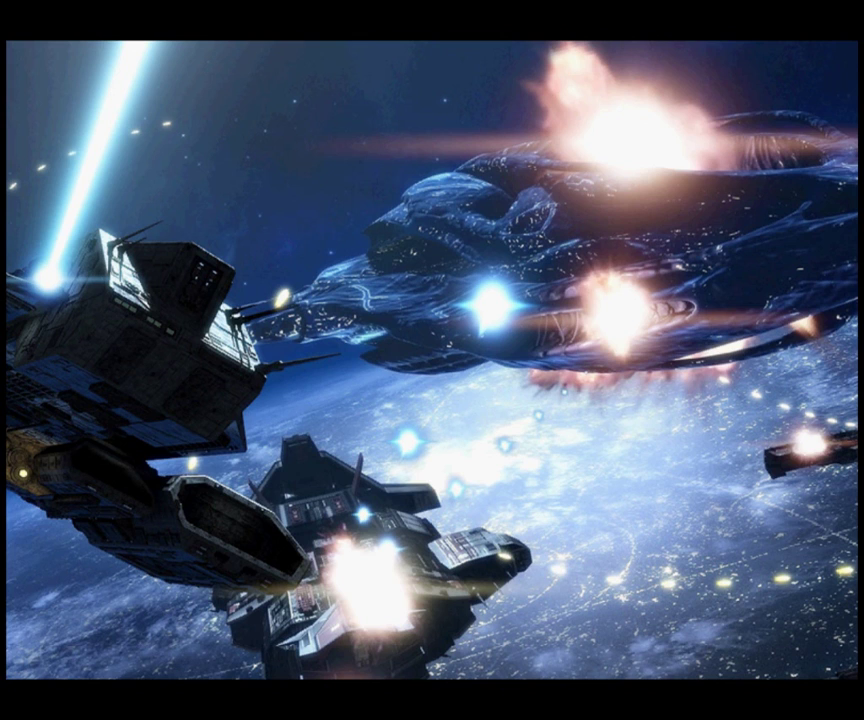
left_click_drag(10, 385, 246, 328)
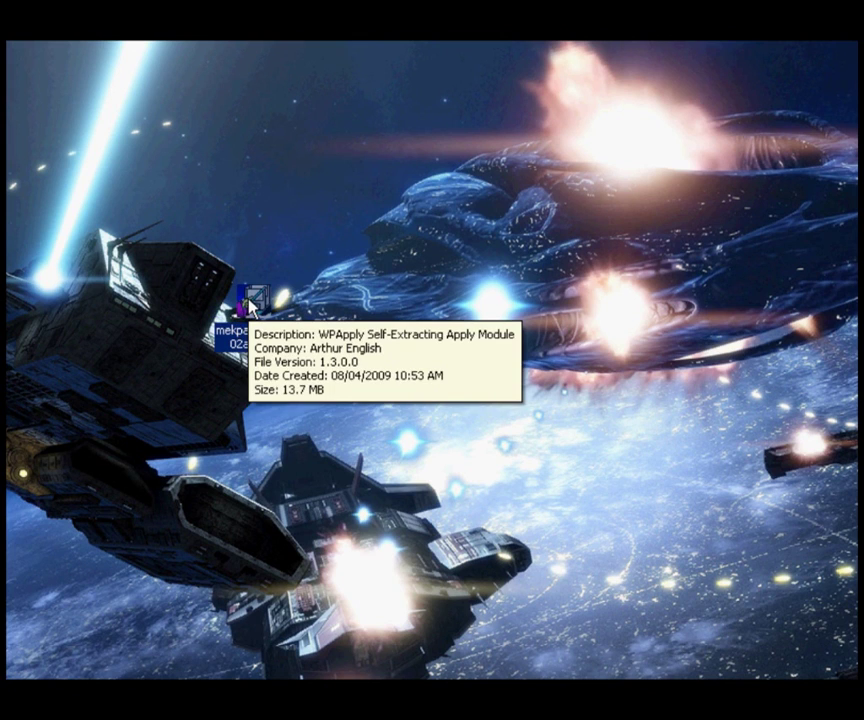
double_click(247, 300)
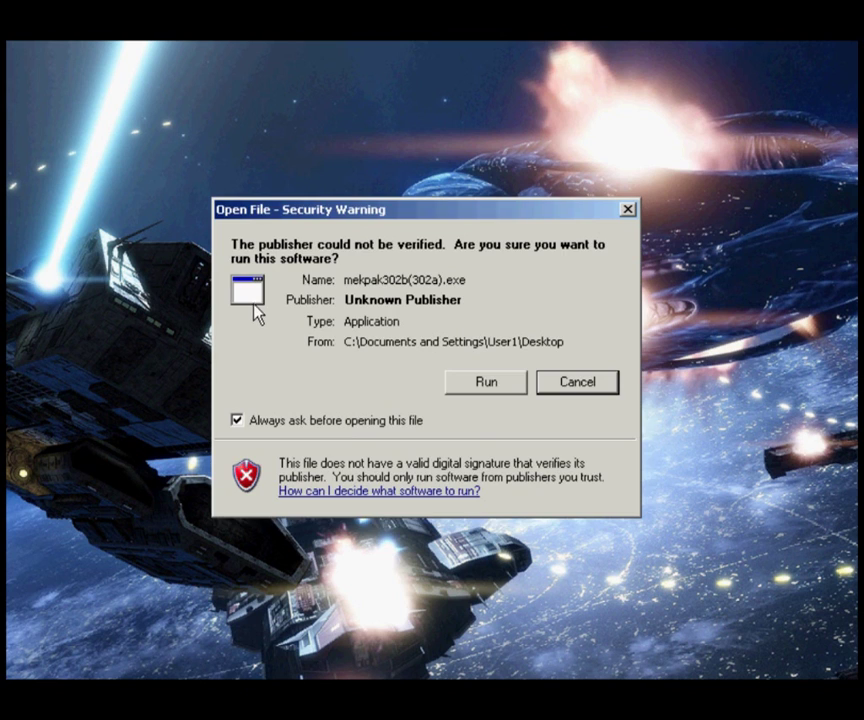
left_click(287, 420)
left_click(505, 386)
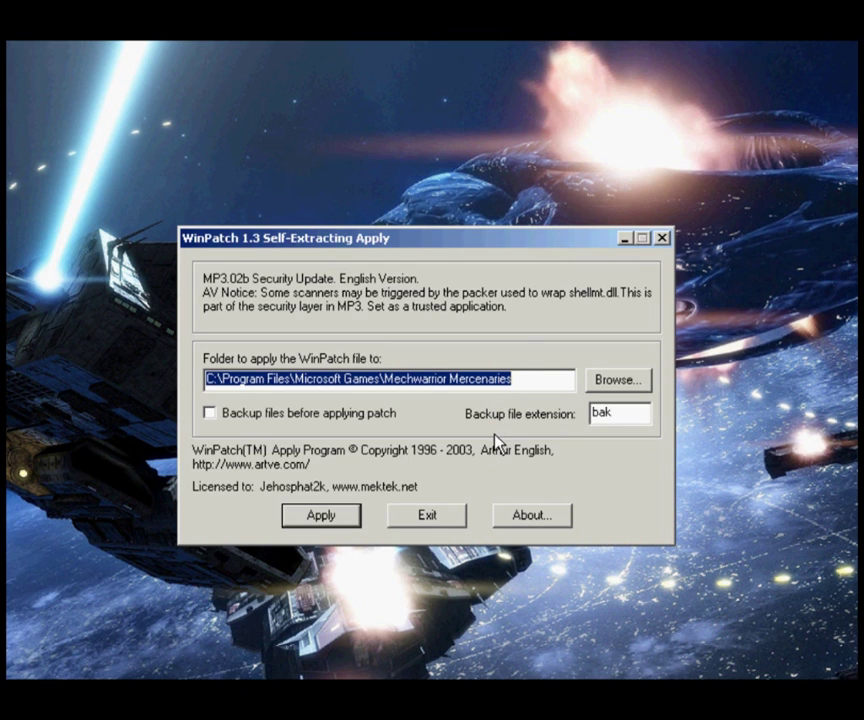
Set E:\Mech4Mercs_MP3 as the folder to patch and enable backups before patching.
left_click(612, 380)
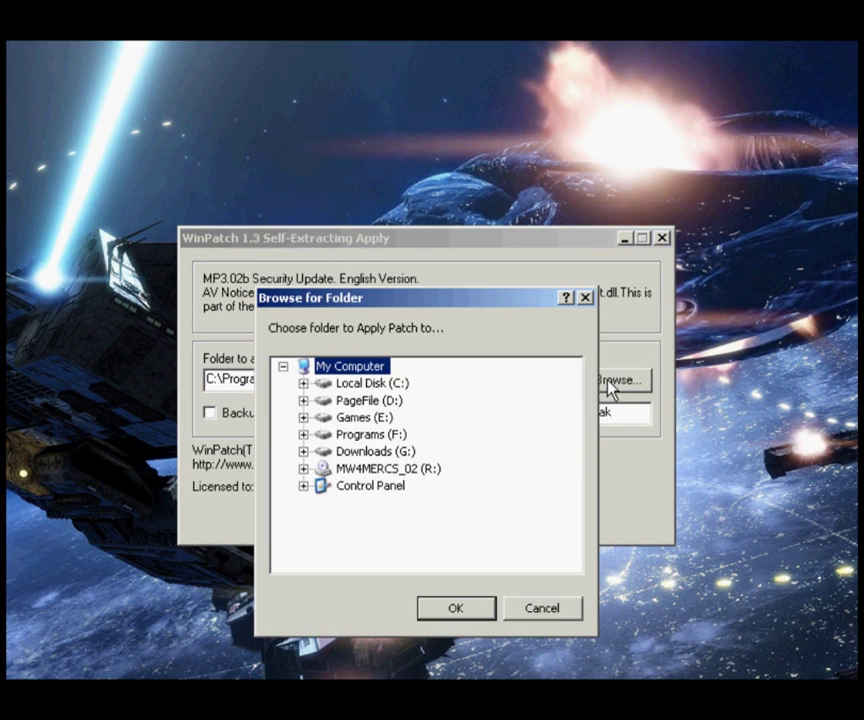
left_click(303, 418)
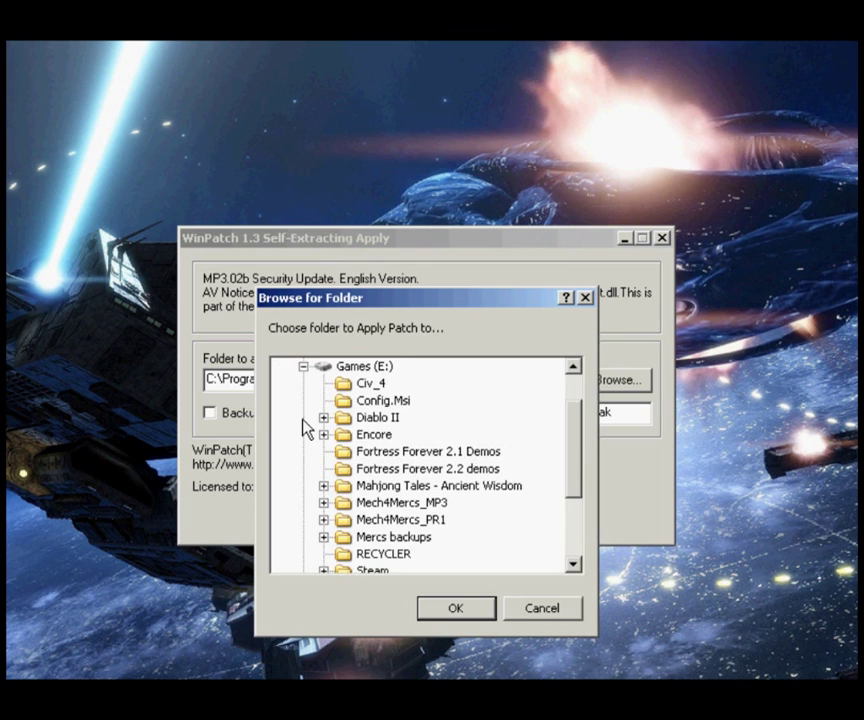
left_click(385, 503)
left_click(450, 612)
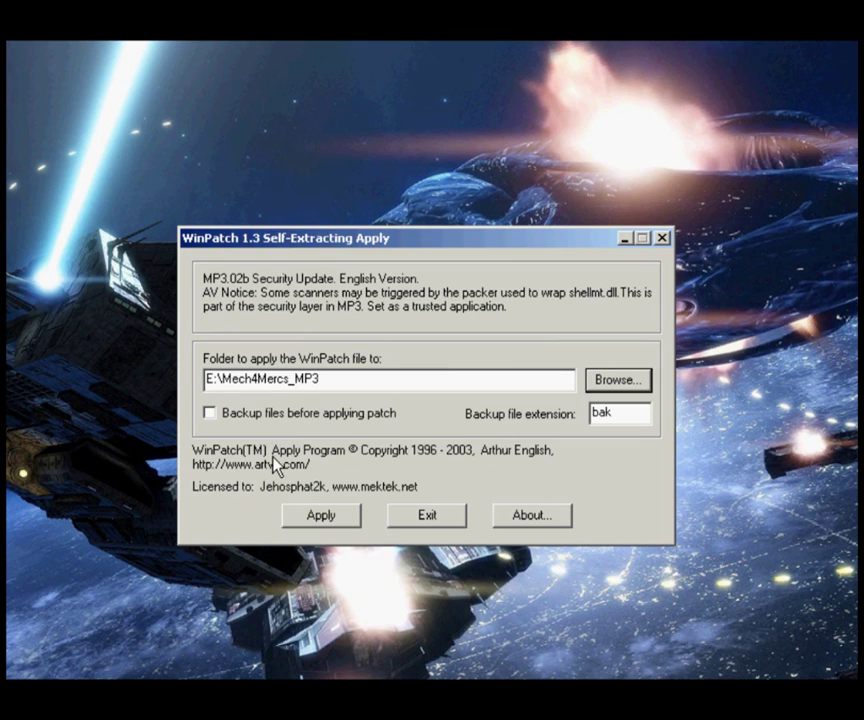
left_click(211, 416)
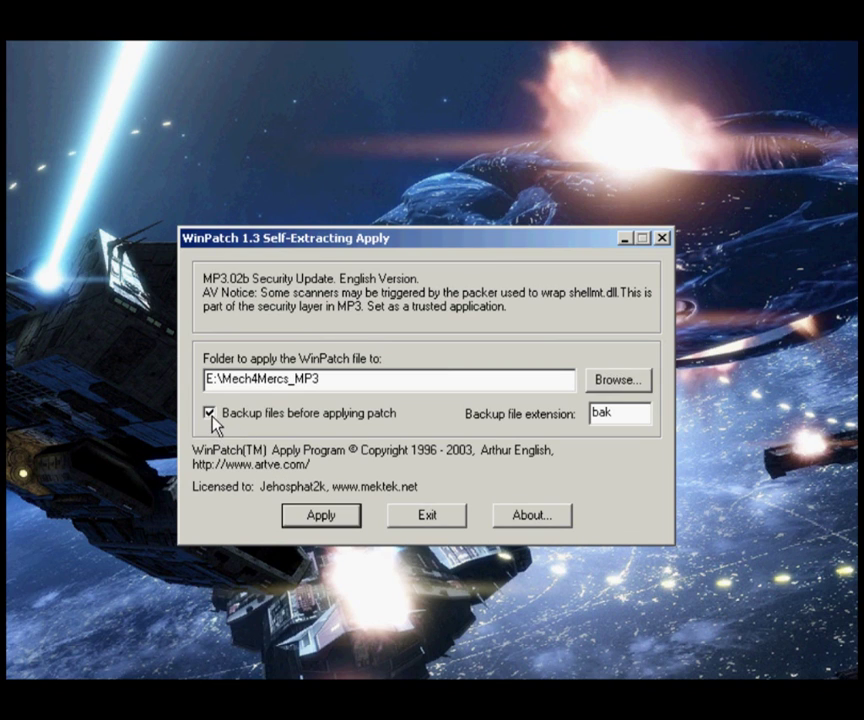
Apply the MP3.02b security update and dismiss the success message to close the patcher.
left_click(321, 517)
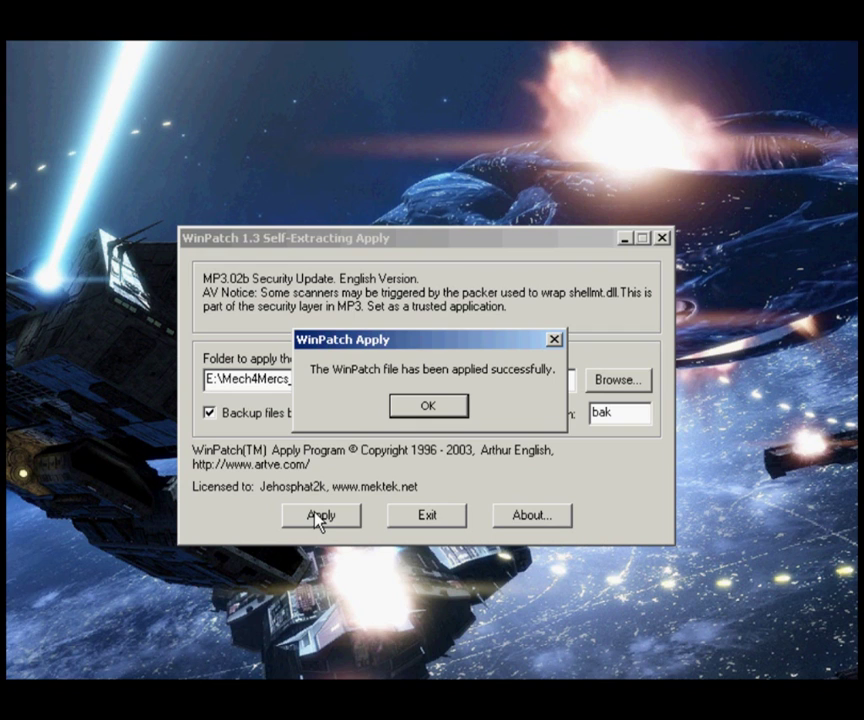
left_click(436, 408)
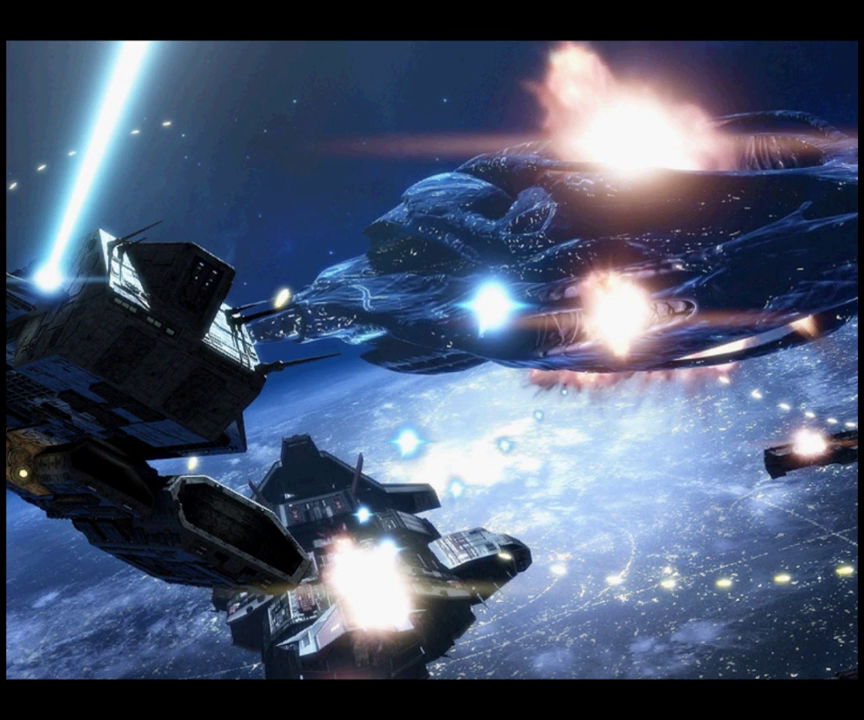
Browse to E:\Mech4Mercs_MP3 and merge mekmatch.reg, confirming the registry addition and dismissing the success message.
key("super+e")
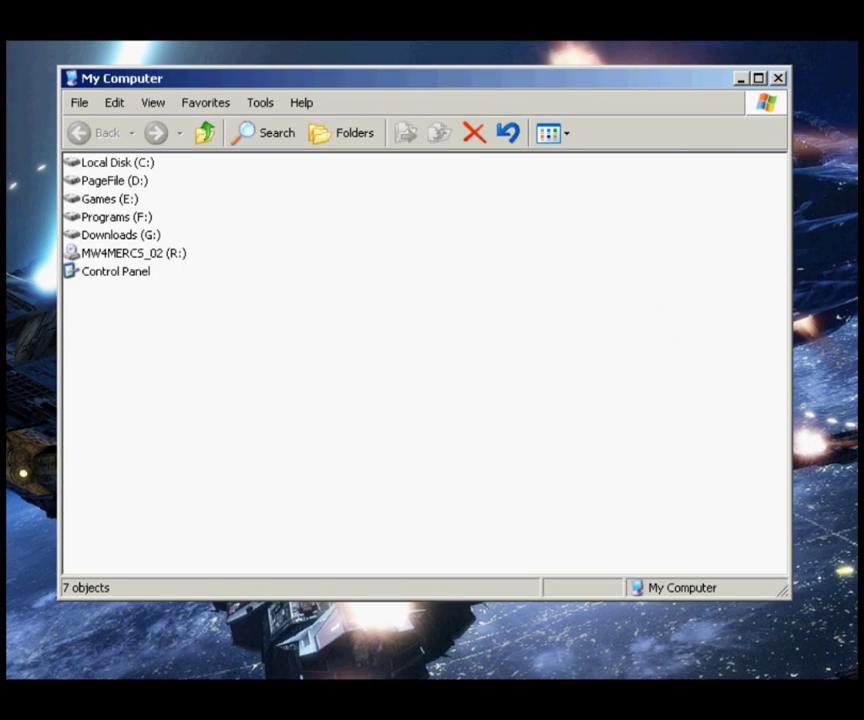
double_click(110, 200)
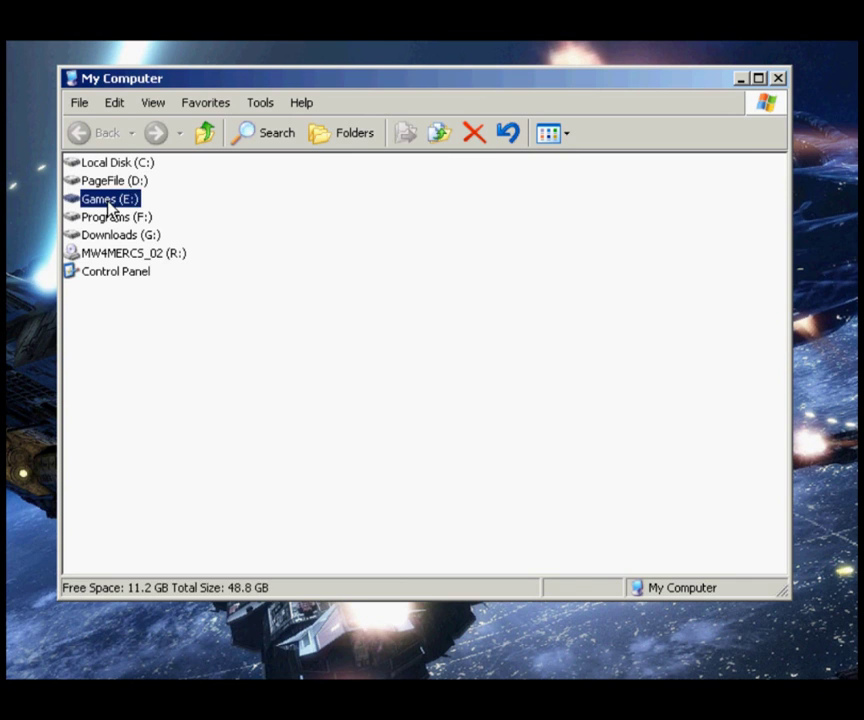
double_click(135, 291)
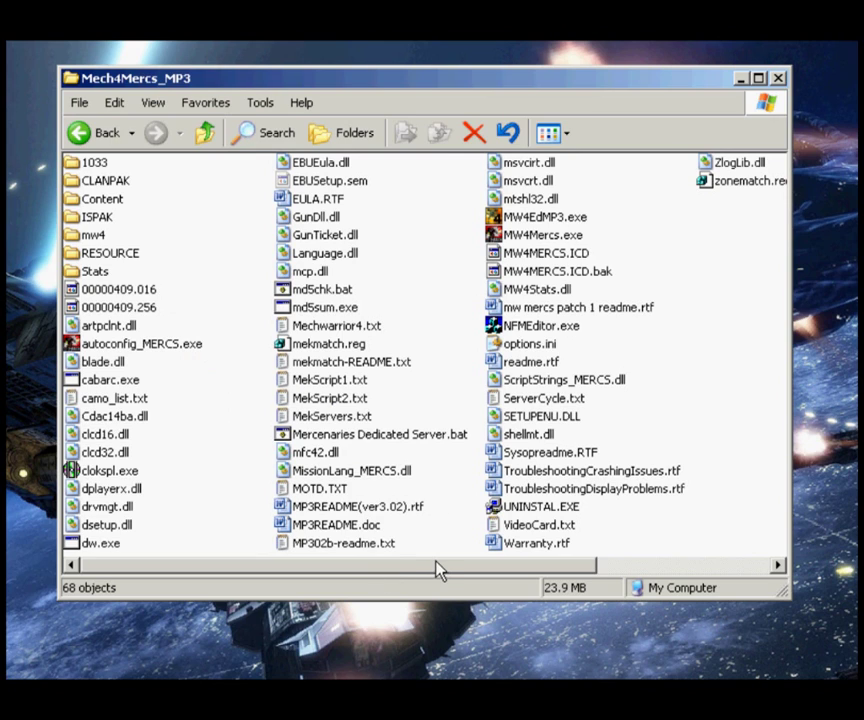
left_click(336, 346)
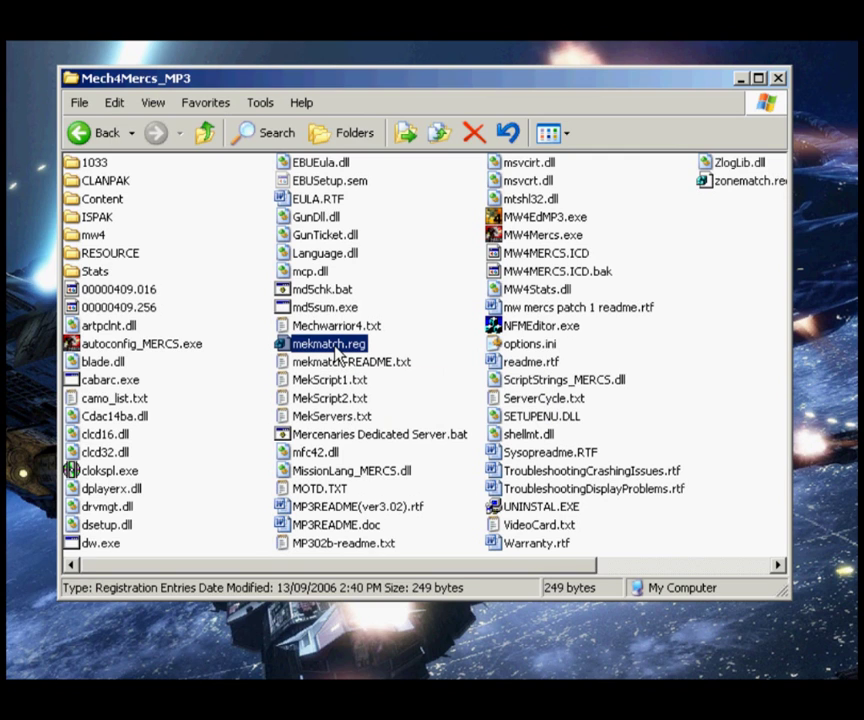
double_click(336, 346)
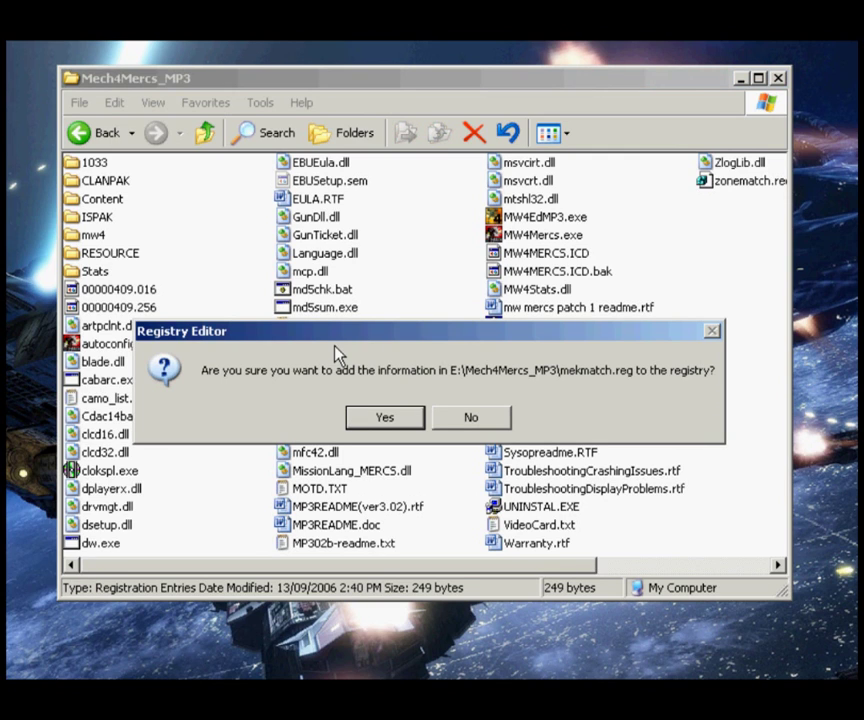
left_click(385, 420)
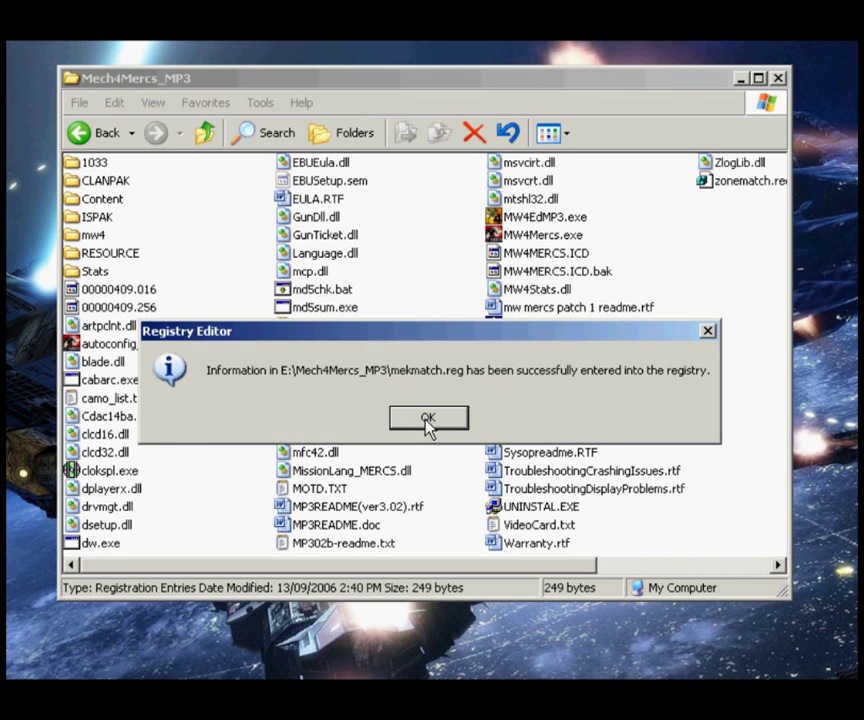
left_click(426, 422)
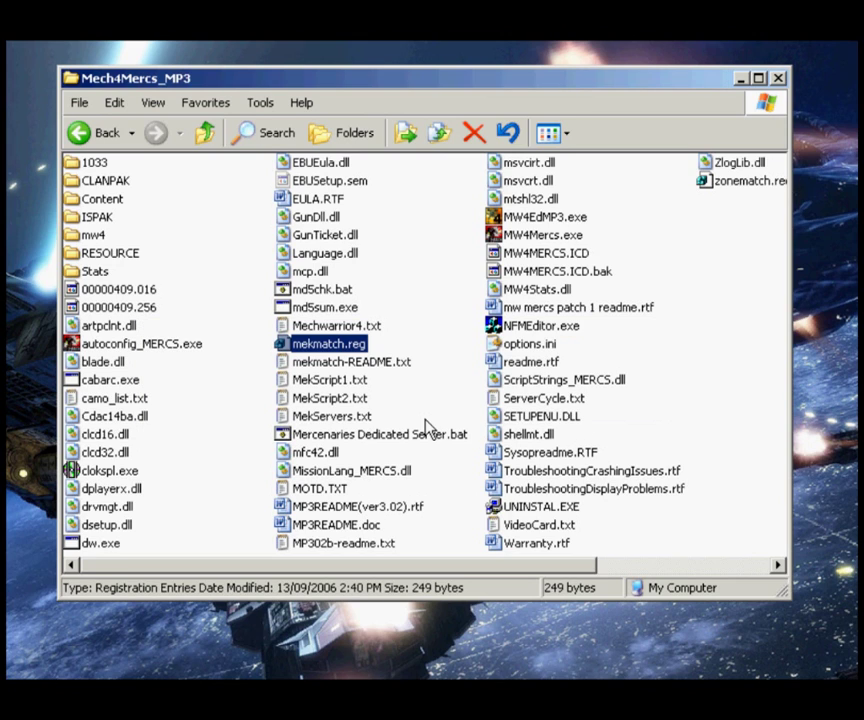